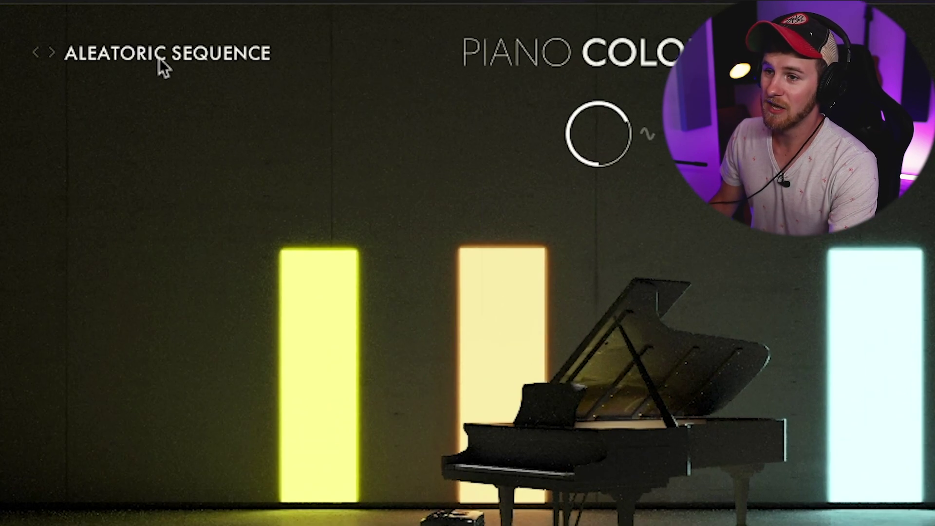
Browse the Piano Colors snapshot presets and load Mallet on Pads
left_click(125, 37)
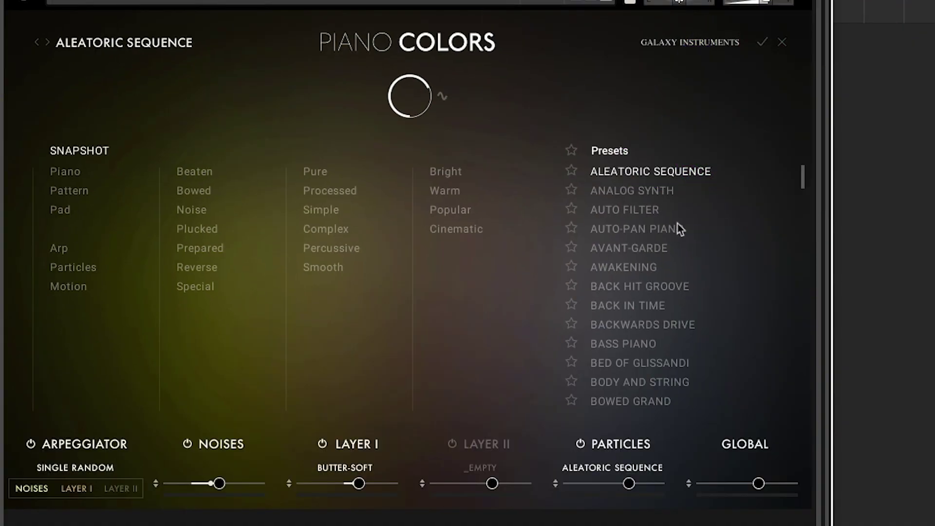
left_click_drag(805, 175, 799, 143)
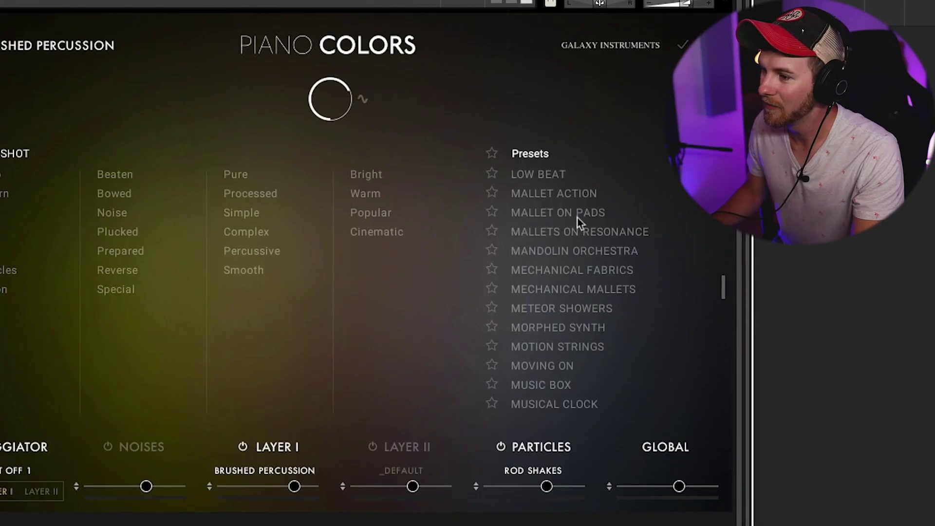
left_click(580, 216)
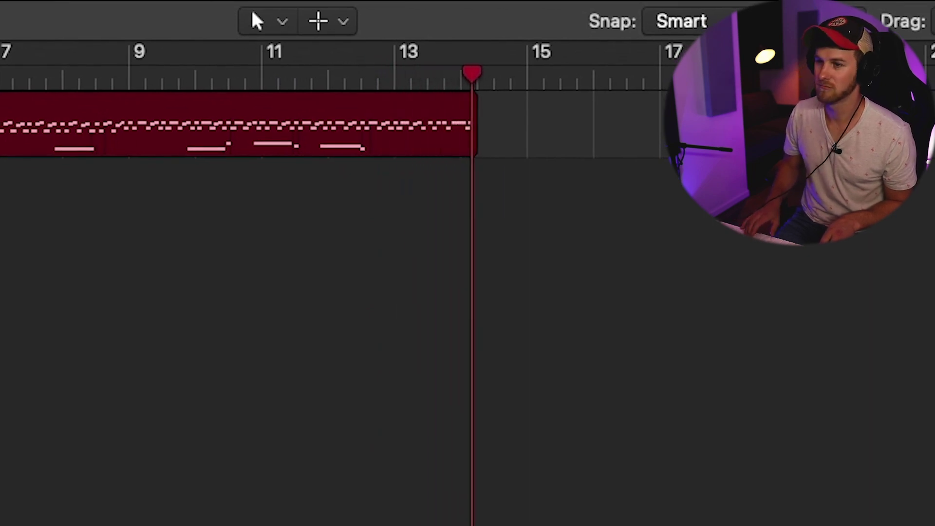
Stop recording the first Piano Colors part and return the playhead to the start
key("space")
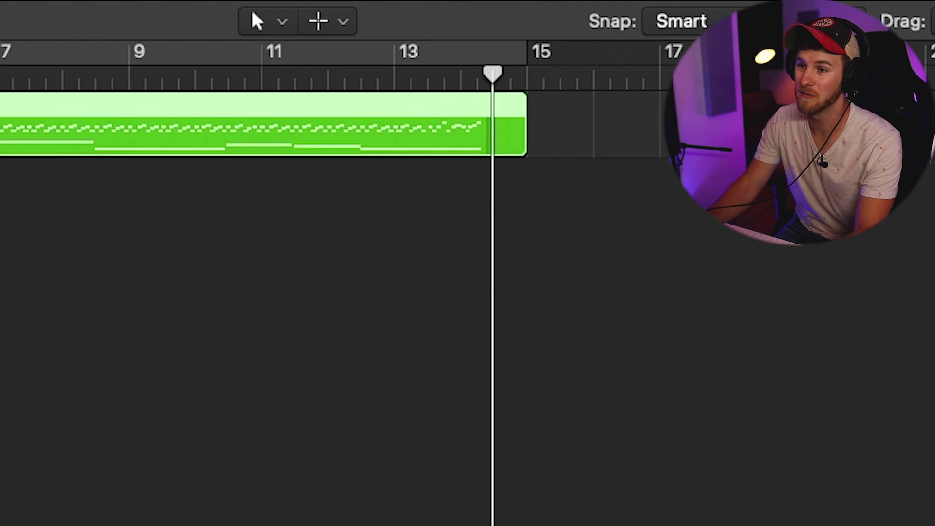
key("Return")
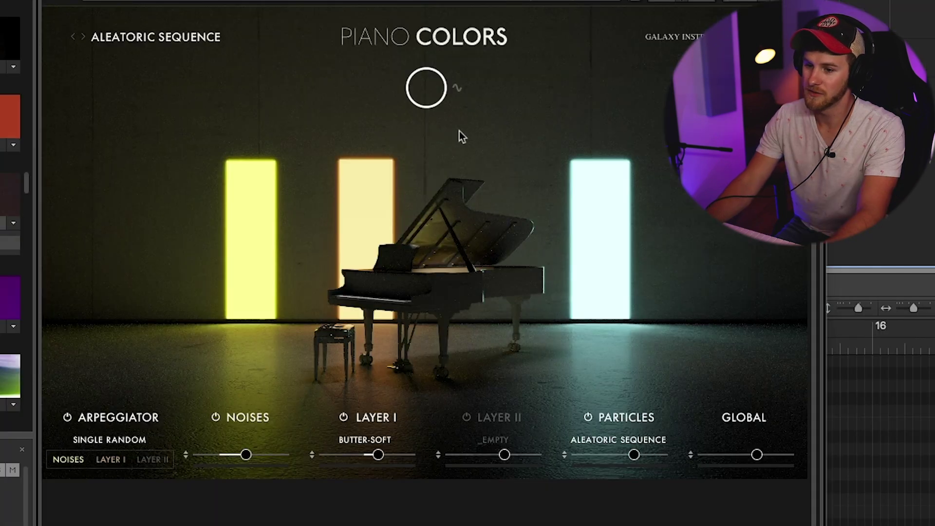
Audition the Bowed Grand snapshot and load Body and String in the second Piano Colors instrument
left_click(144, 40)
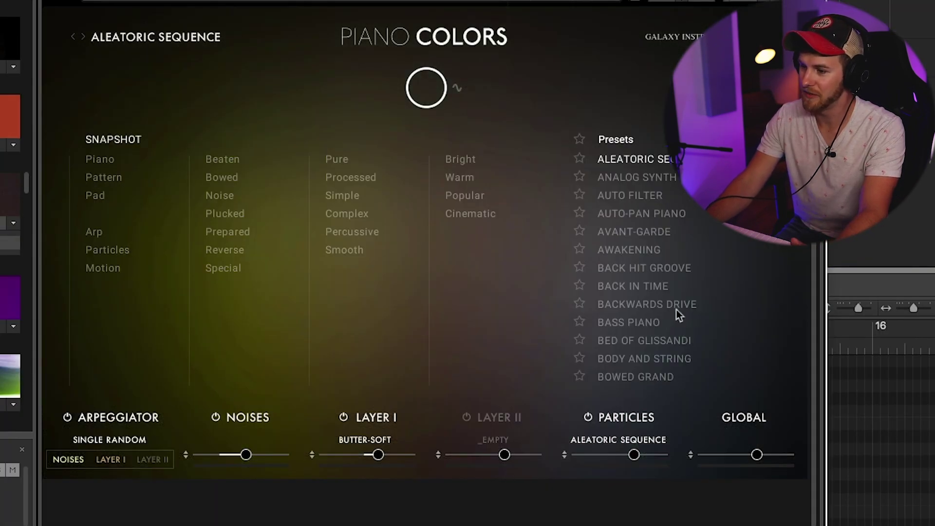
left_click(656, 375)
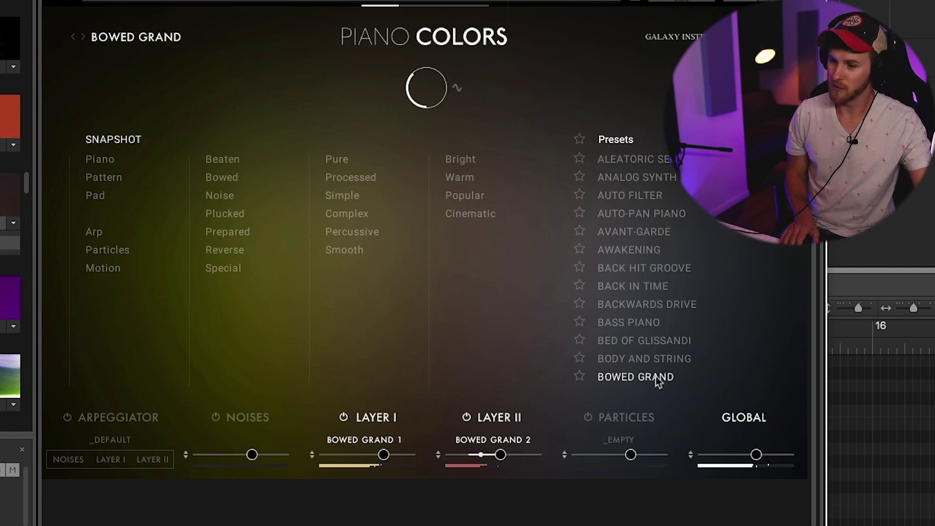
left_click(671, 361)
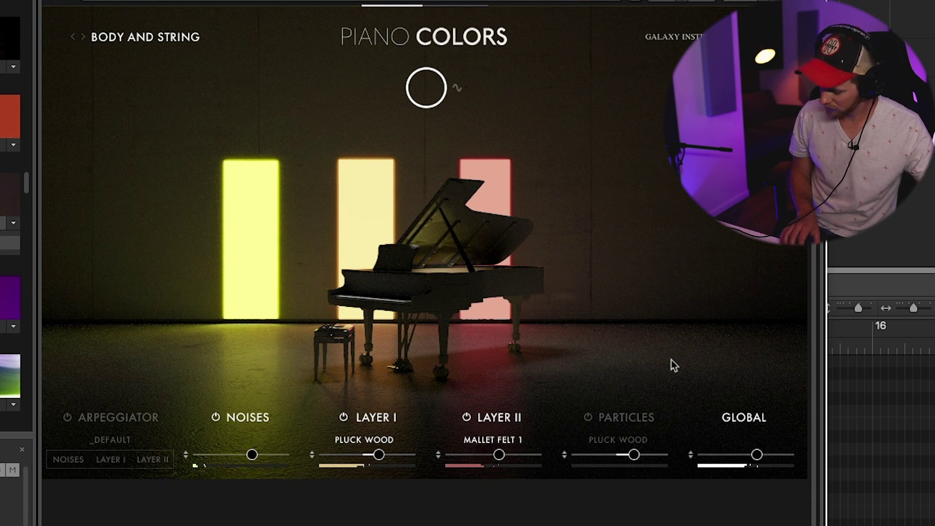
Enable the arpeggiator for the Body and String snapshot, show its settings and assign it to Layer I
left_click(67, 418)
left_click(103, 422)
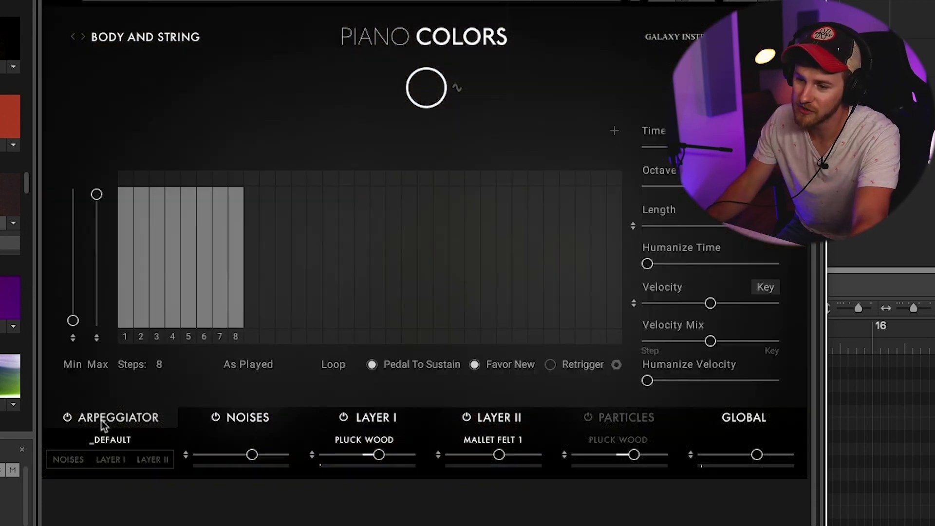
left_click(133, 460)
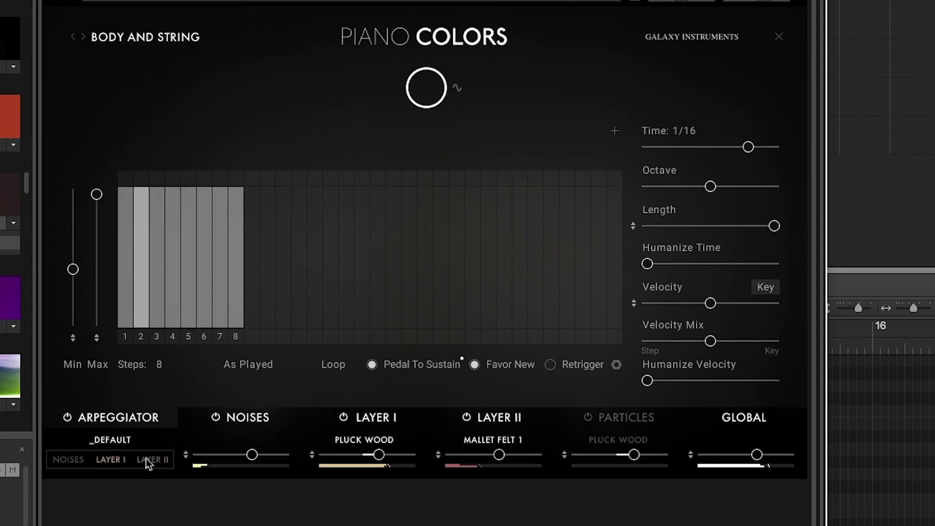
Audition the Breaks 4 arpeggiator preset and load Odd Accents 1
left_click(116, 443)
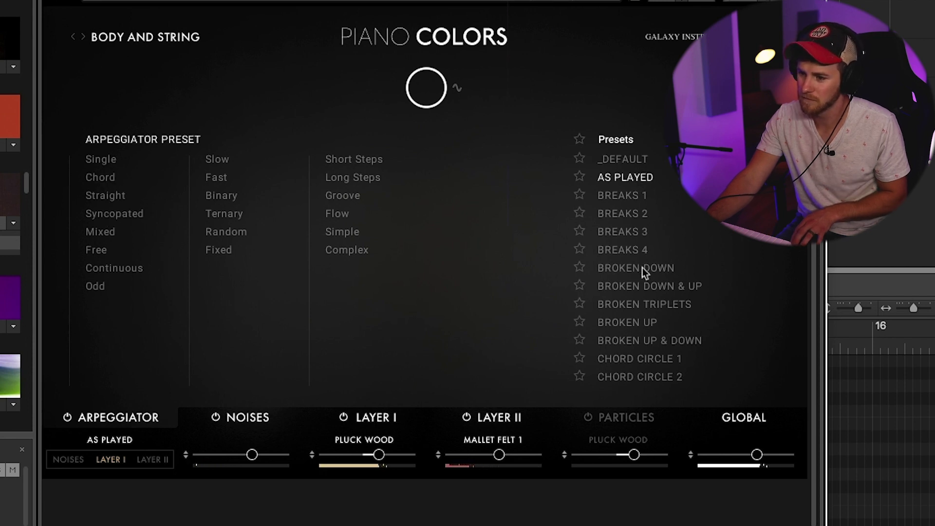
left_click(627, 249)
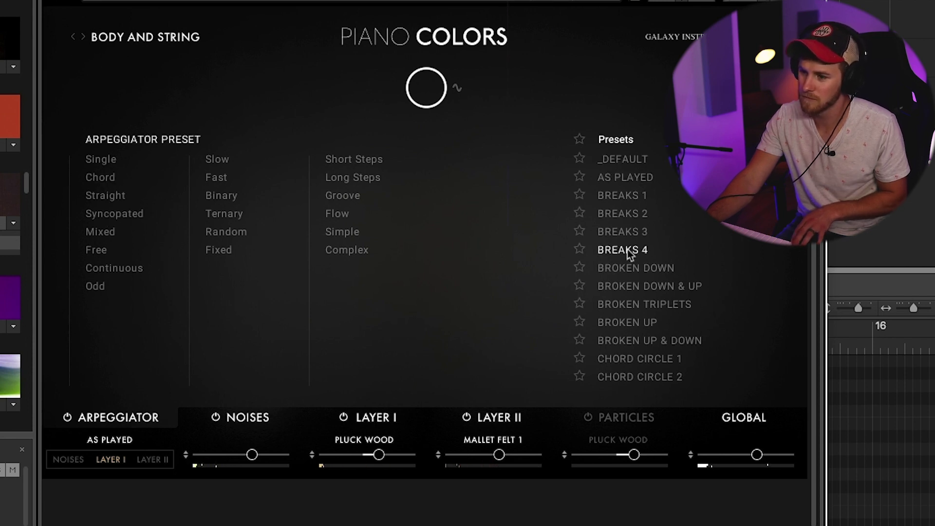
scroll(638, 165, "down", 5)
left_click(638, 161)
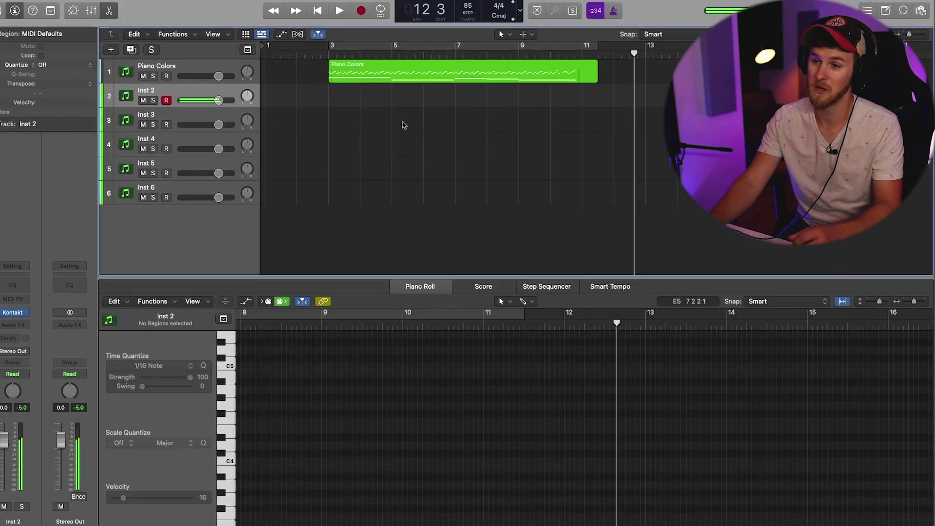
Record a held note on the Inst 2 track up to bar 11 and delete the region's lead-in before bar 3
key("space")
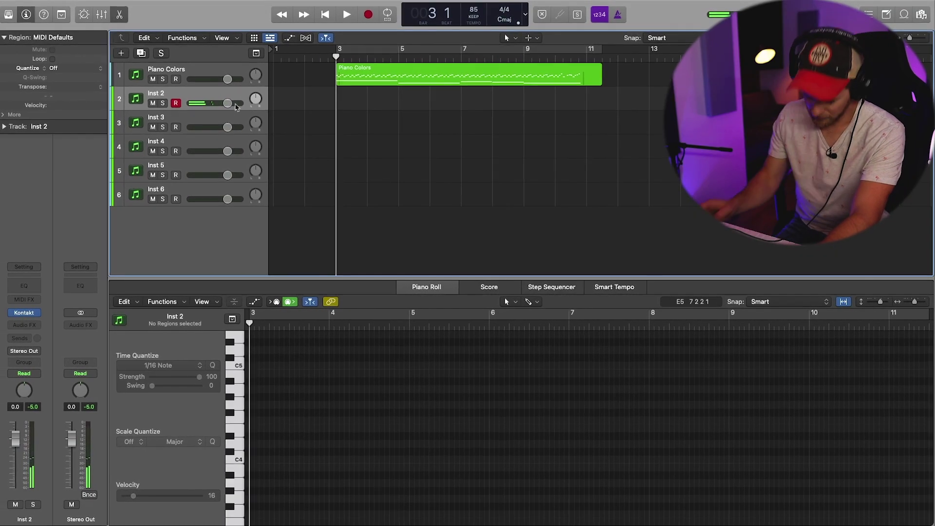
key("r")
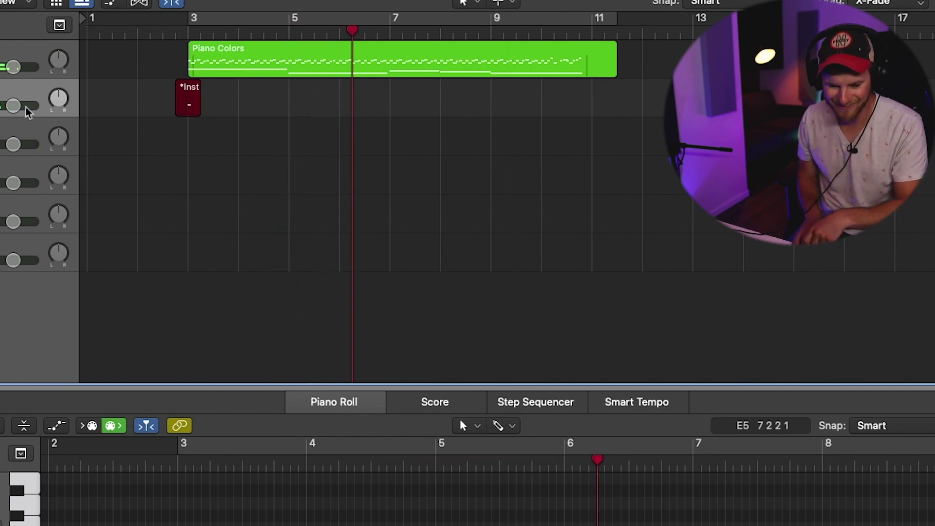
key("space")
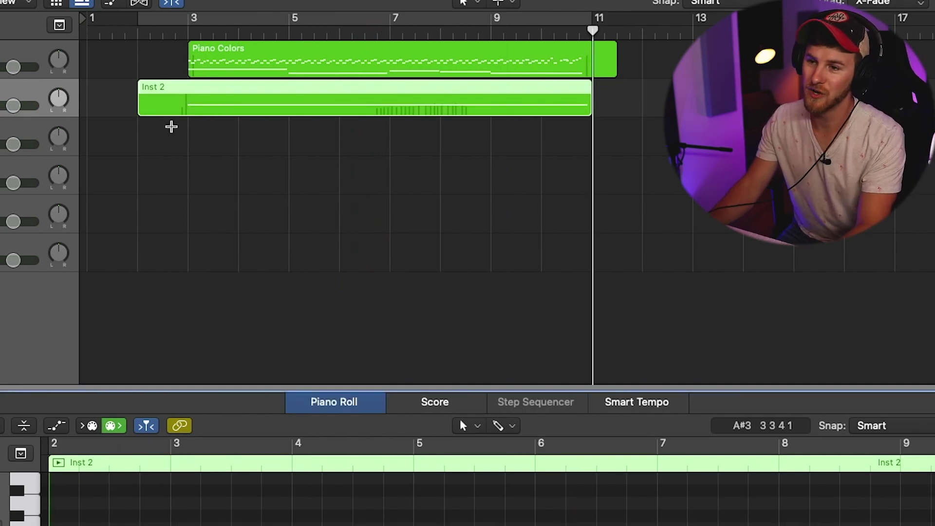
left_click(186, 104)
key("Delete")
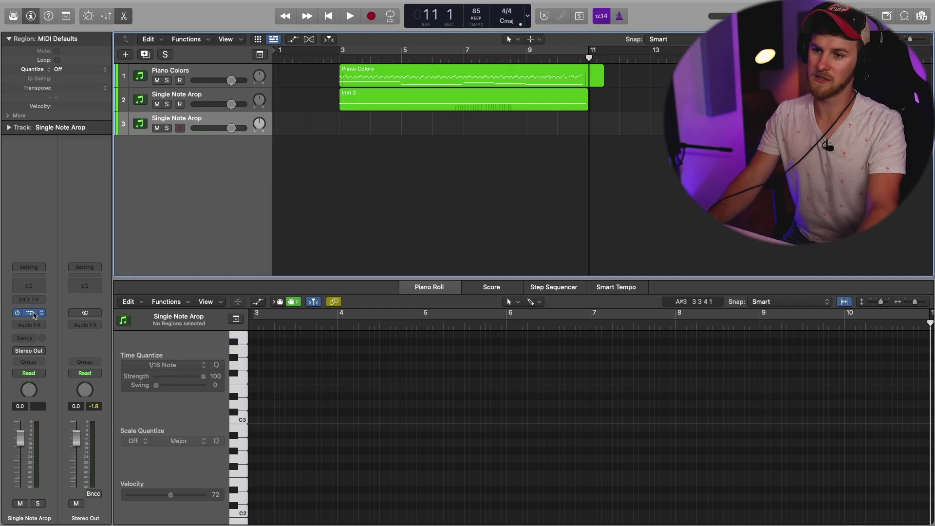
Open Kontakt on the third track, filter the snapshots by Bowed, audition Bowed Particles and load Brushed Cloud
left_click(31, 312)
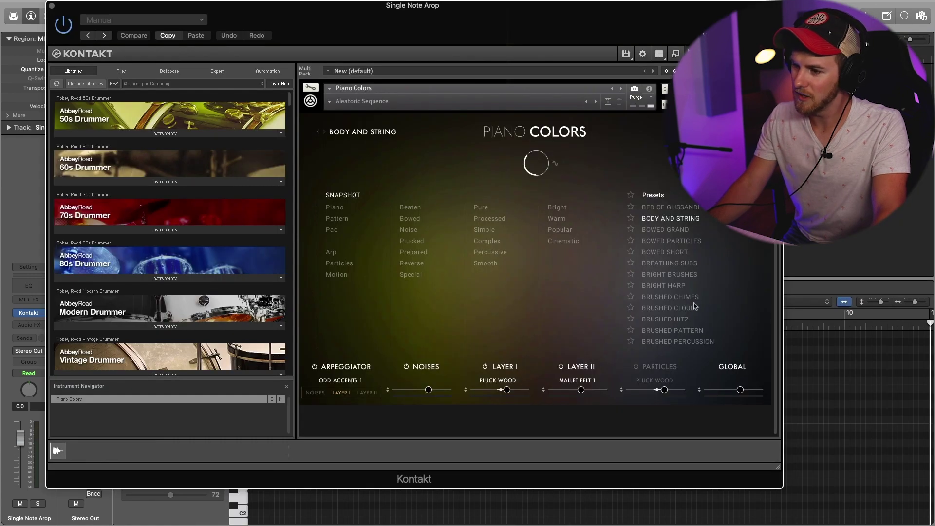
scroll(677, 272, "down", 2)
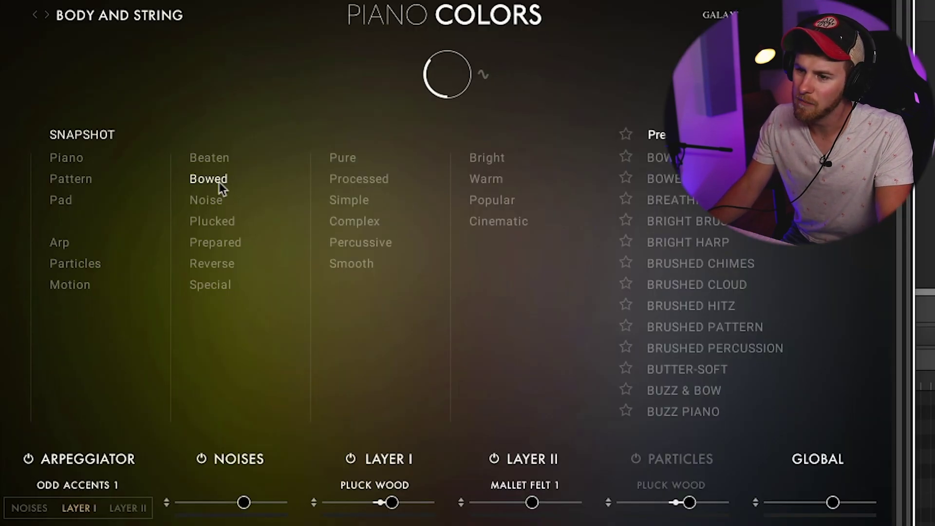
left_click(411, 219)
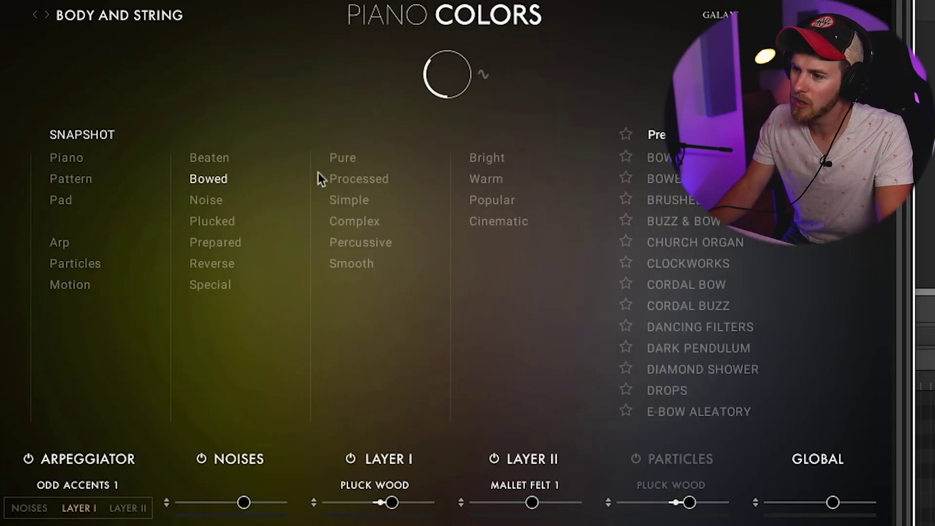
left_click(717, 152)
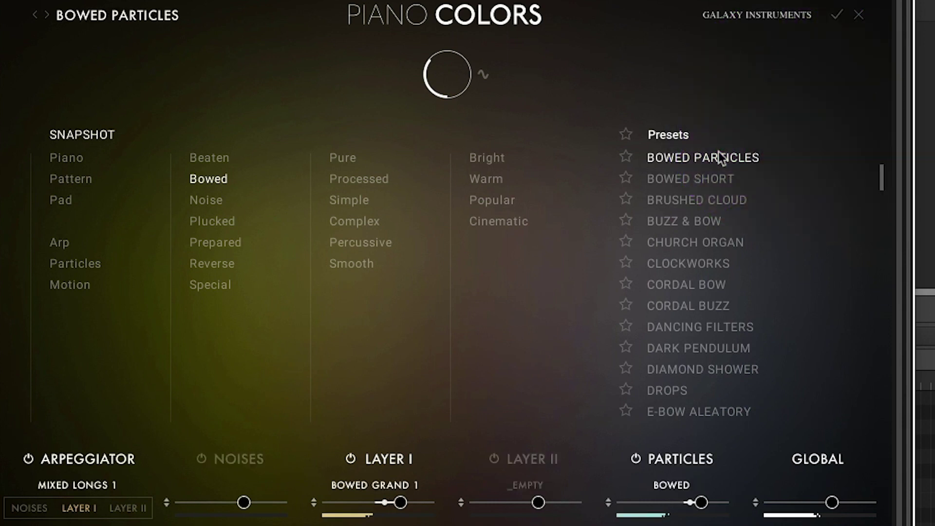
left_click(717, 200)
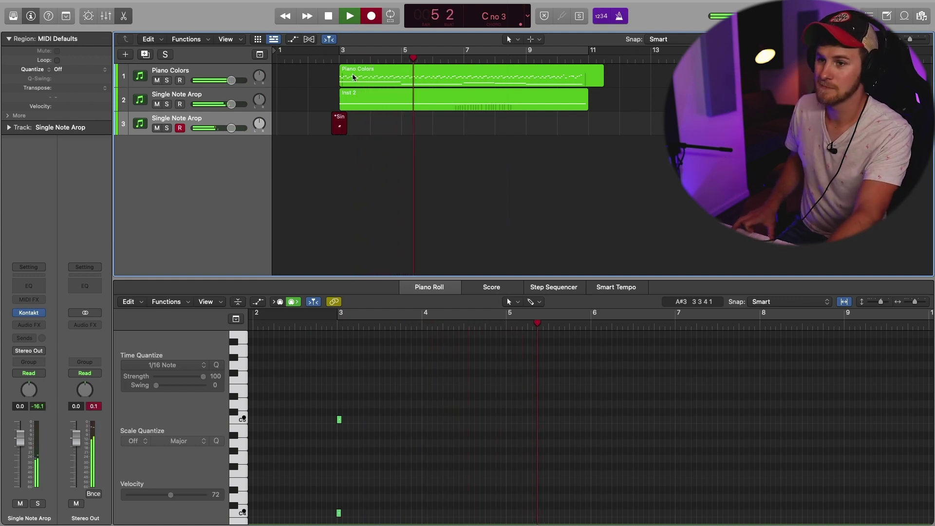
Stop recording the third track and extend its region and both held notes to bar 11
key("space")
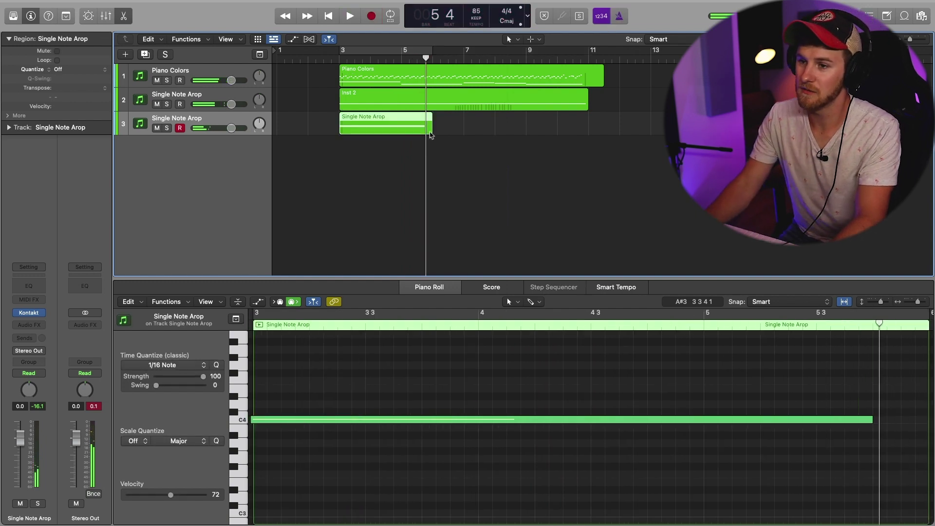
left_click_drag(431, 136, 588, 132)
left_click(674, 357, "ctrl+alt")
left_click_drag(479, 417, 737, 380)
key("super+a")
left_click(494, 379)
Show the third track's volume automation, lower its first peak to -1.2 dB and hide the automation
left_click(234, 123)
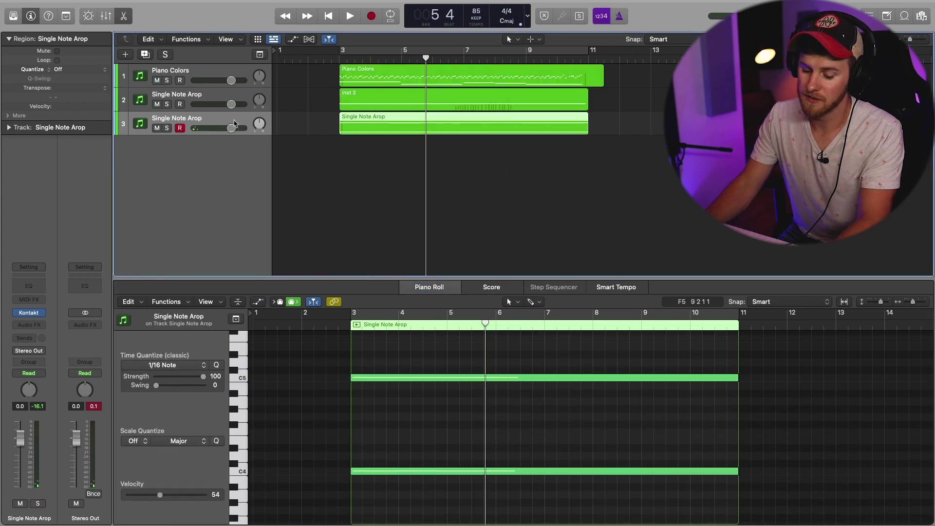
key("a")
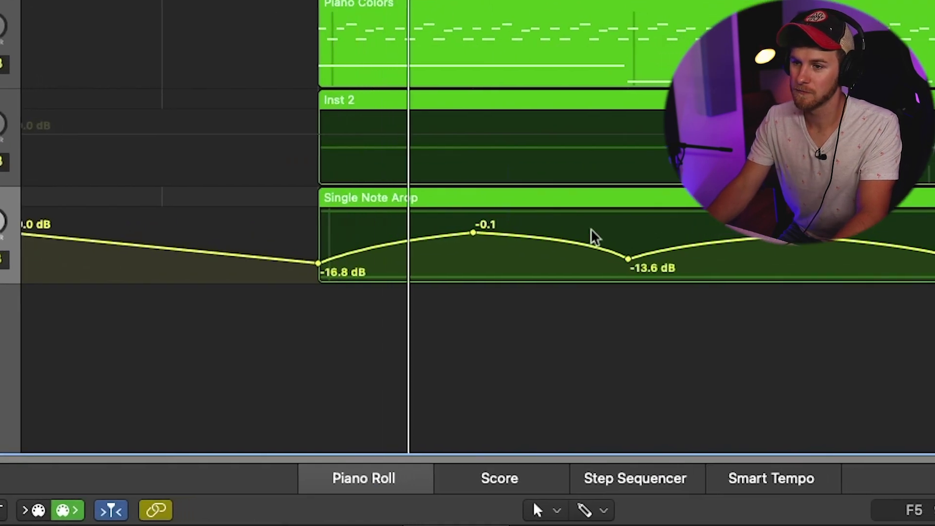
left_click_drag(474, 233, 475, 236)
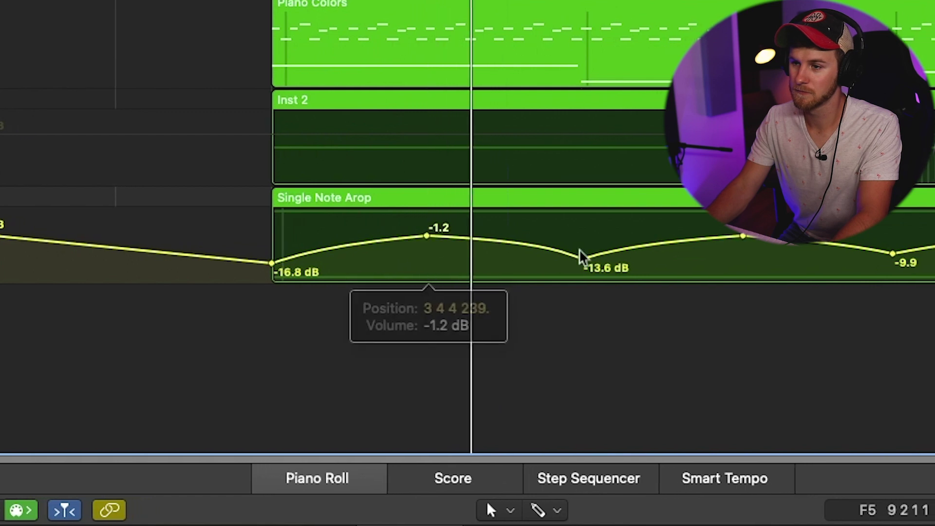
key("a")
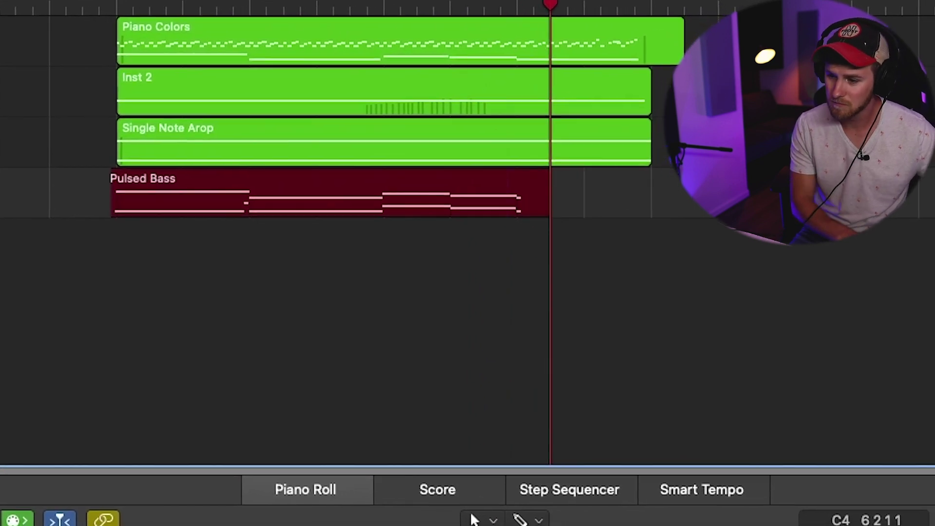
Stop recording the Pulsed Bass part and select all notes of its region in the Piano Roll
key("space")
left_click(257, 201)
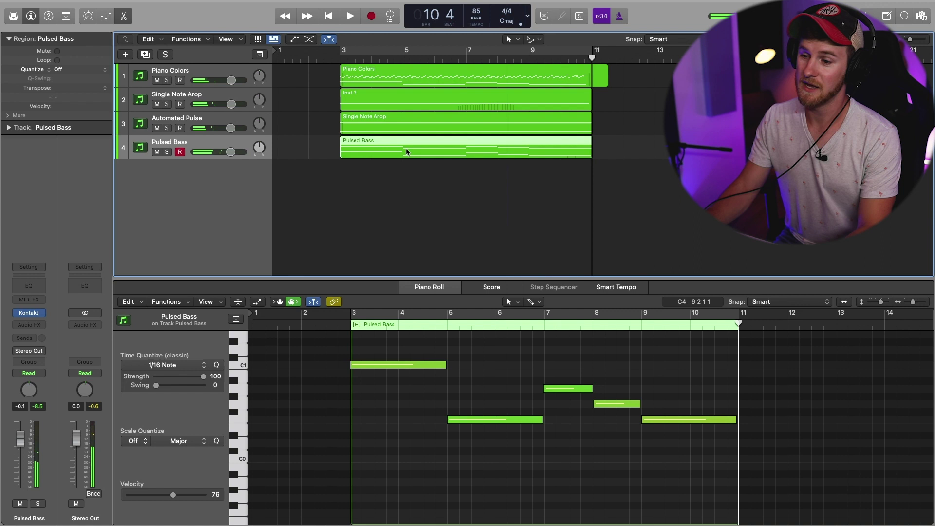
left_click(481, 390)
key("super+a")
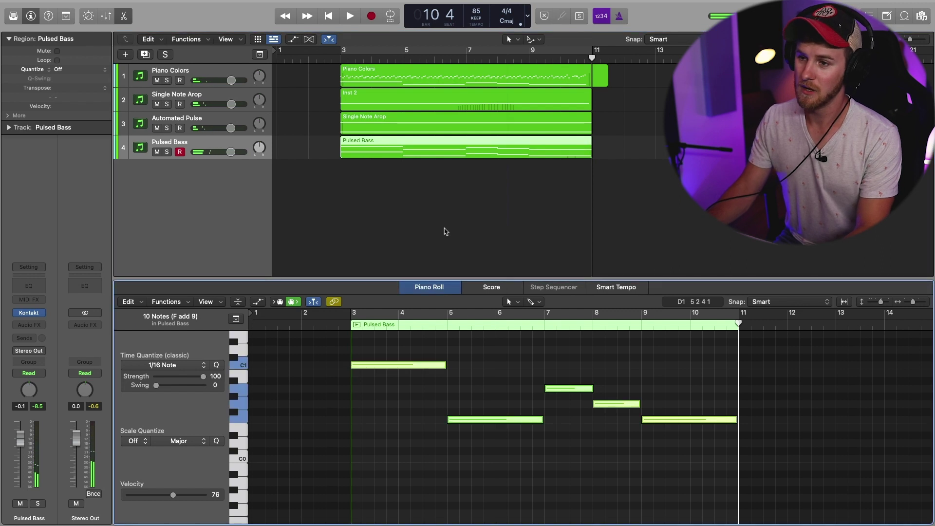
left_click(333, 60)
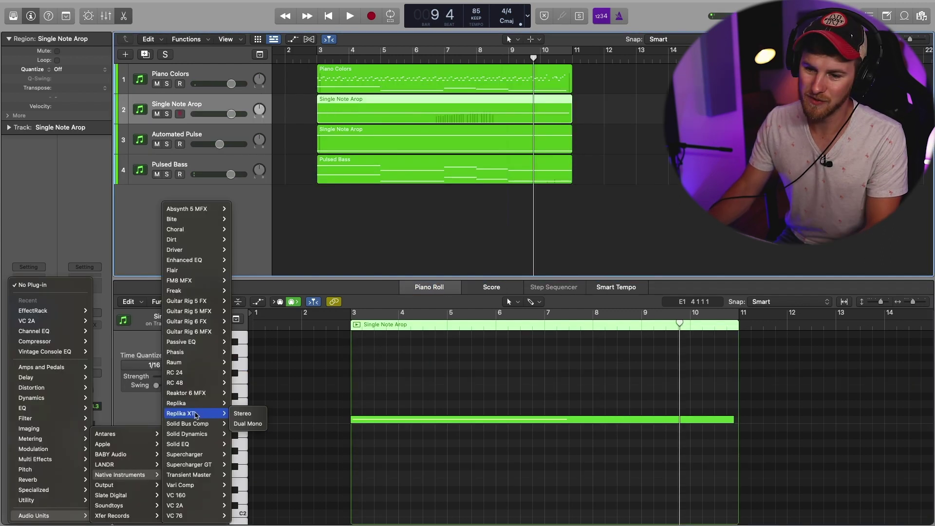
Insert a Replika XT delay on the Single Note Arop track and move the playhead to bar 3
key("Escape")
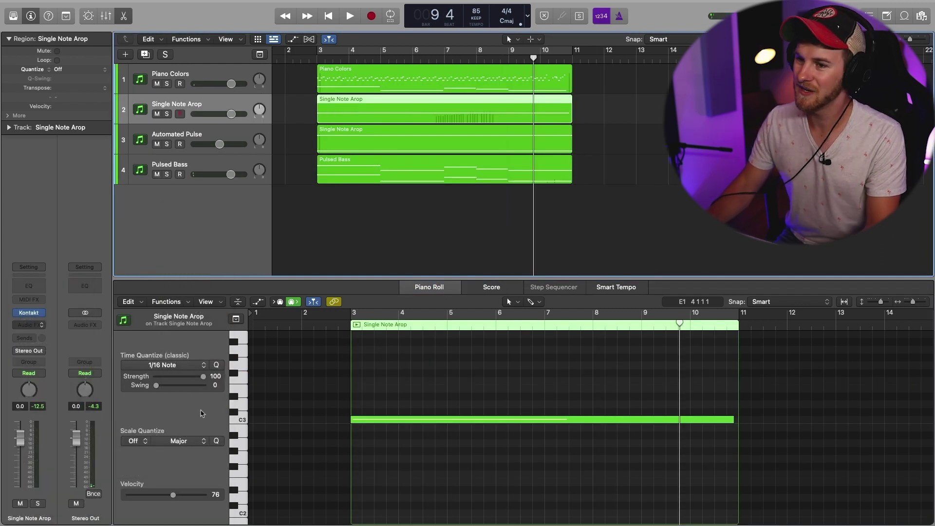
left_click(321, 63)
left_click(381, 210)
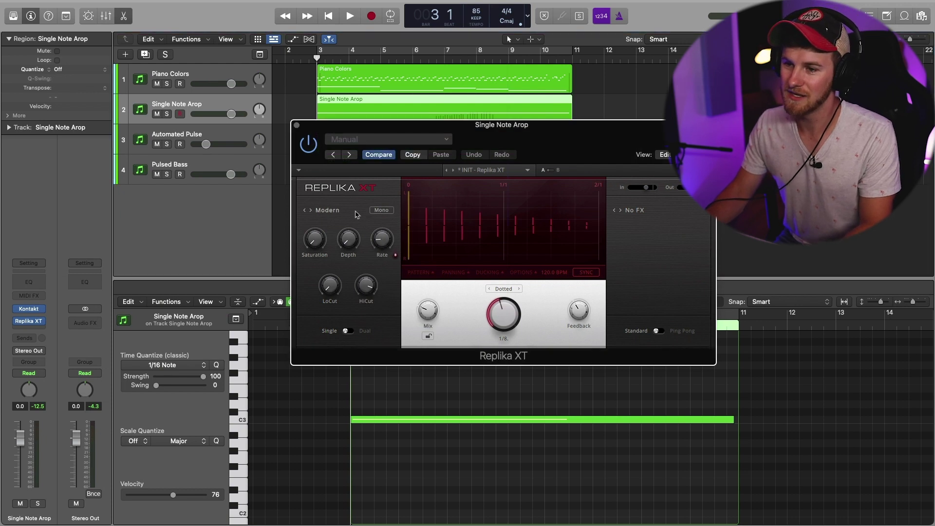
Adjust the delay mode in Replika XT and play the arrangement from bar 3 to hear the delay
left_click(329, 212)
left_click(538, 243)
key("s")
key("space")
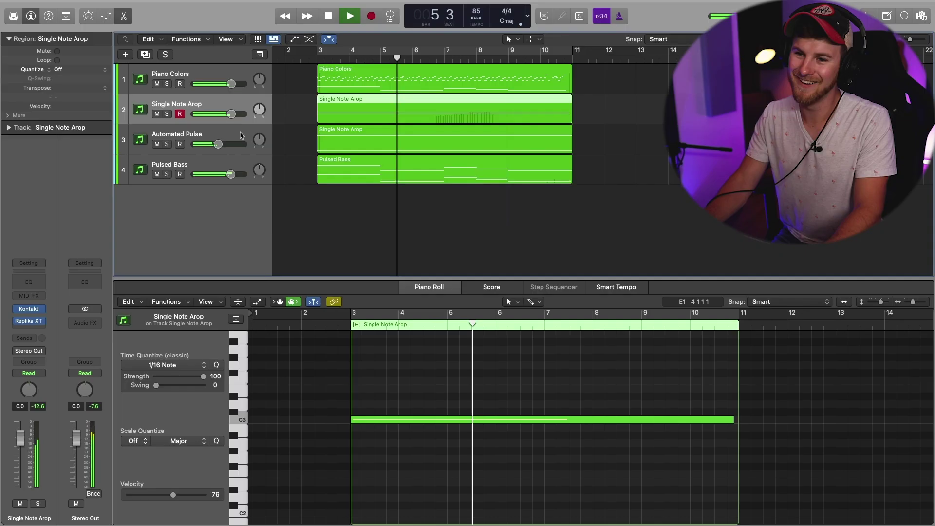
Find Piano Colors in the Kontakt library and load it on the Inst 4 track
key("Down")
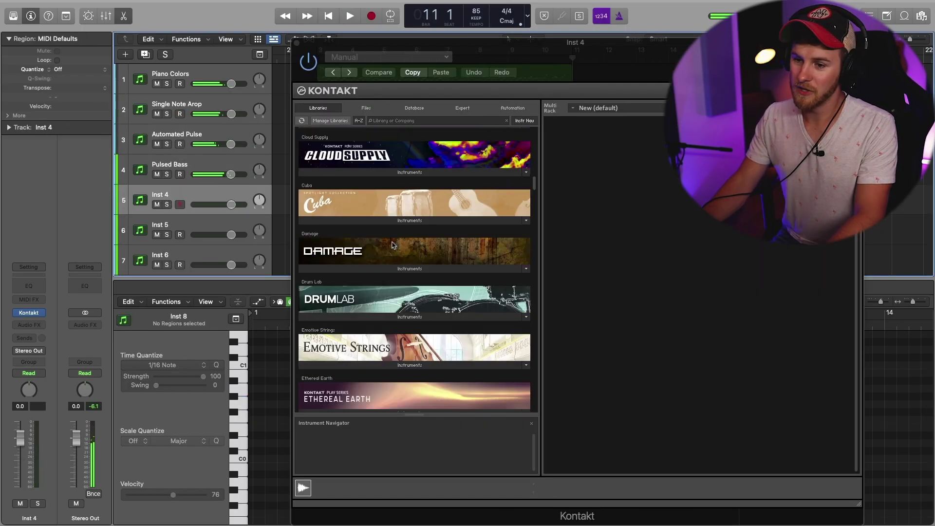
scroll(393, 240, "down", 15)
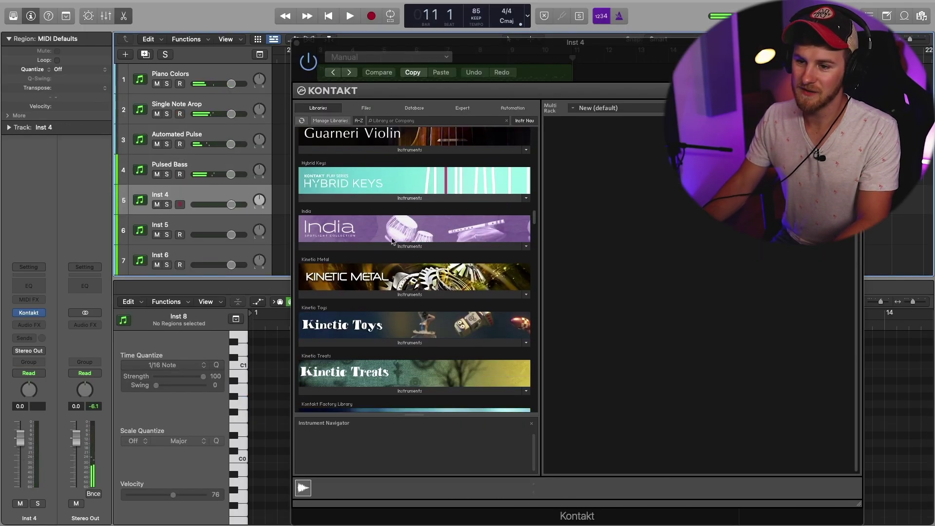
scroll(393, 240, "down", 5)
left_click_drag(487, 43, 417, 13)
scroll(412, 272, "down", 5)
scroll(412, 272, "down", 5)
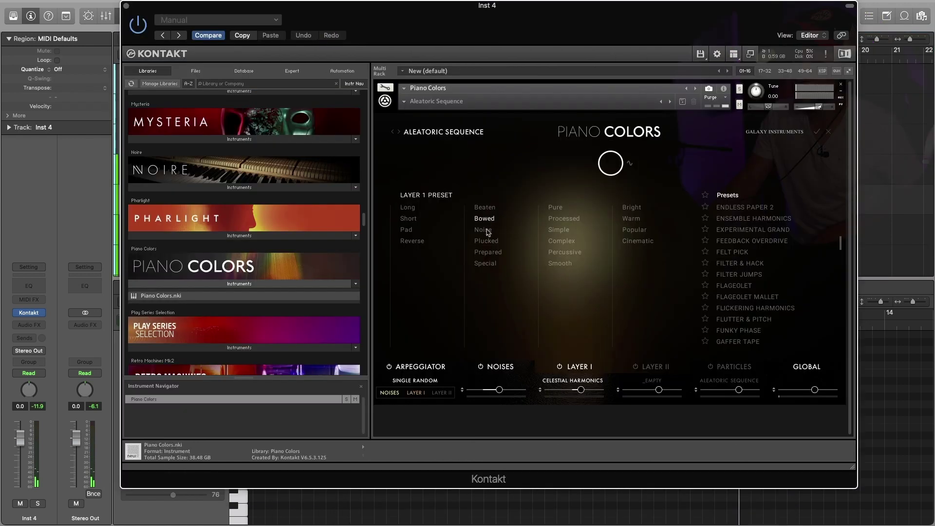
Filter the Layer 1 presets to Plucked, load Pluck Felt and hide the plug-in window
left_click(491, 241)
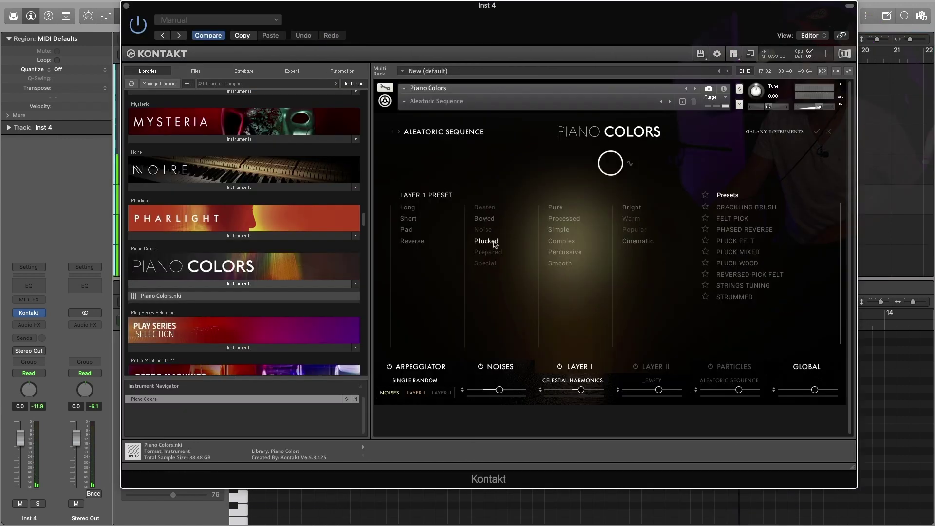
left_click(738, 241)
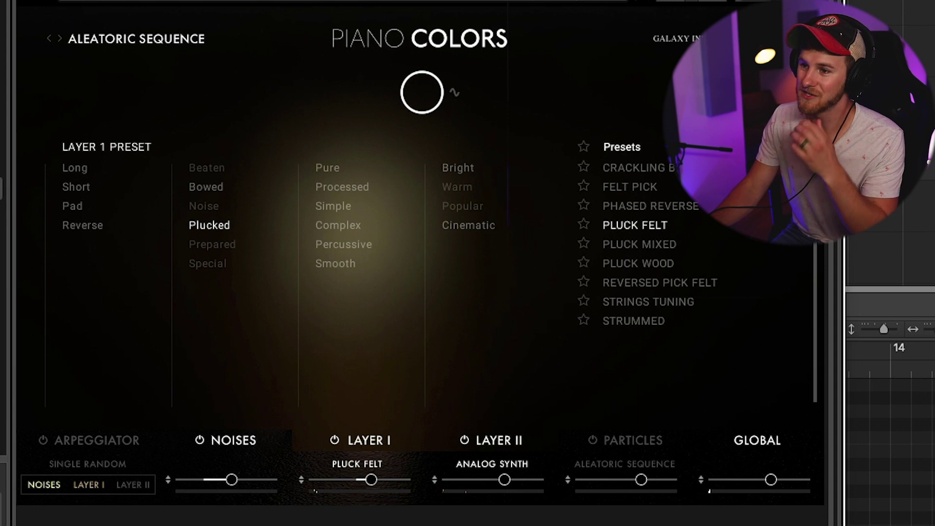
key("v")
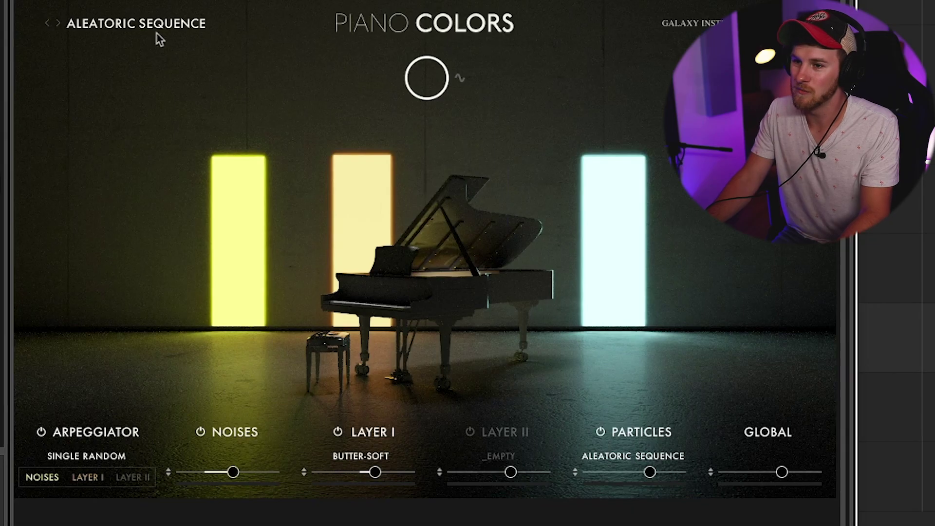
Filter the Piano Colors snapshots by Reverse, audition Back Hit Groove, Backwards Drive and Galactic Grand, and load Landscape
left_click(153, 25)
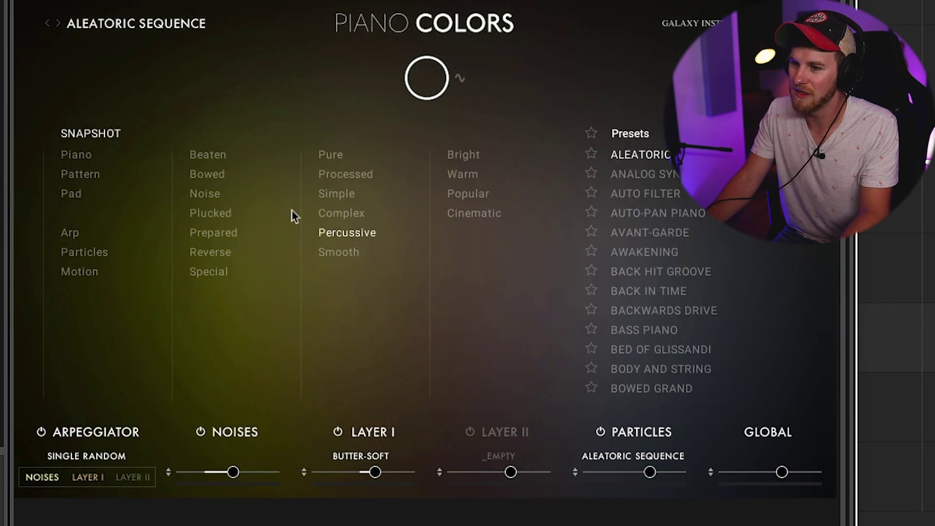
left_click(209, 258)
left_click(643, 155)
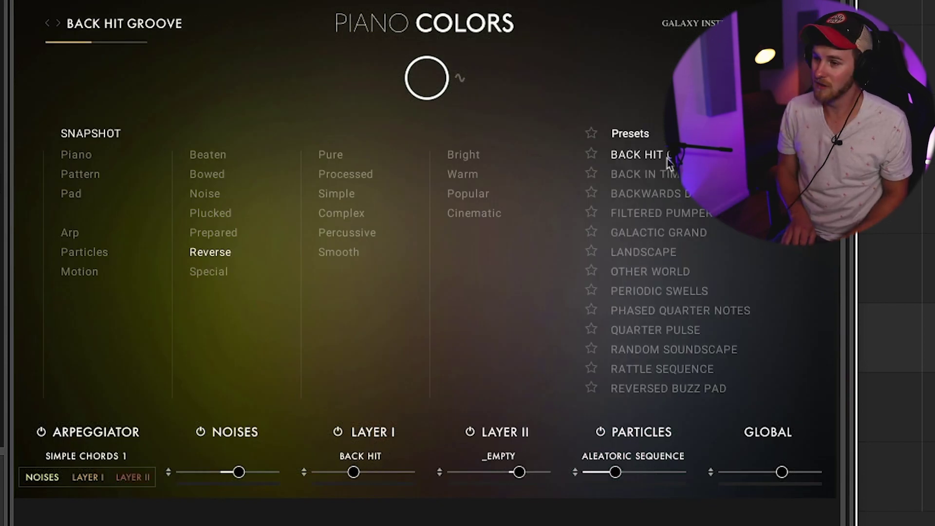
left_click(672, 193)
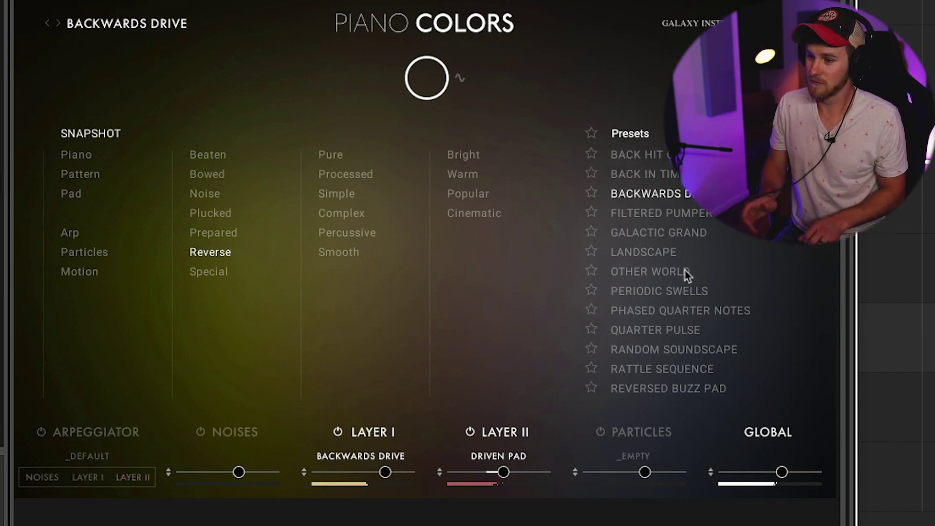
left_click(691, 234)
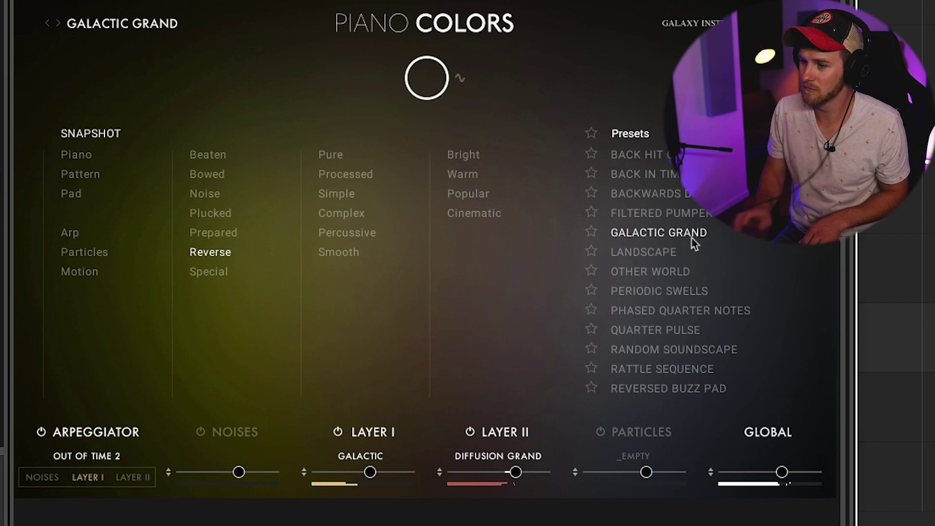
left_click(655, 253)
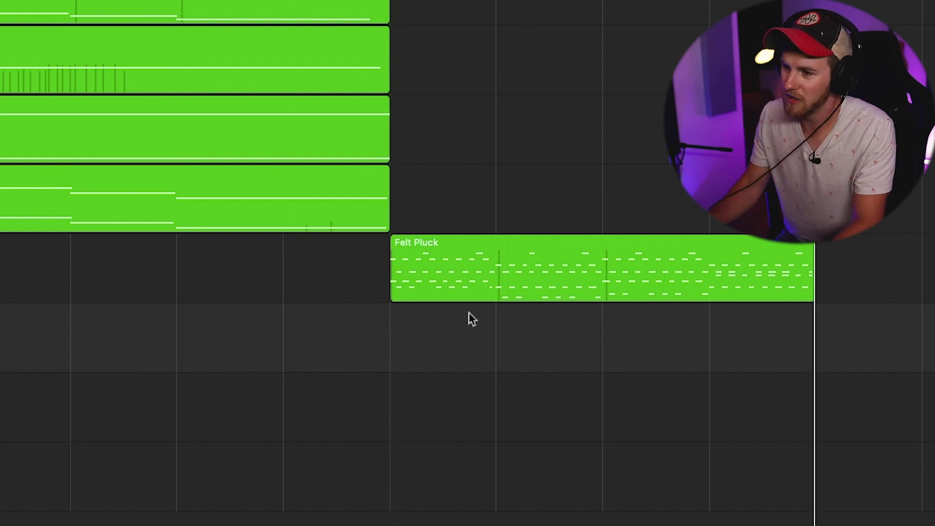
Select the Felt Pluck region in the arrangement and repeat it directly after its end
key("super+Left")
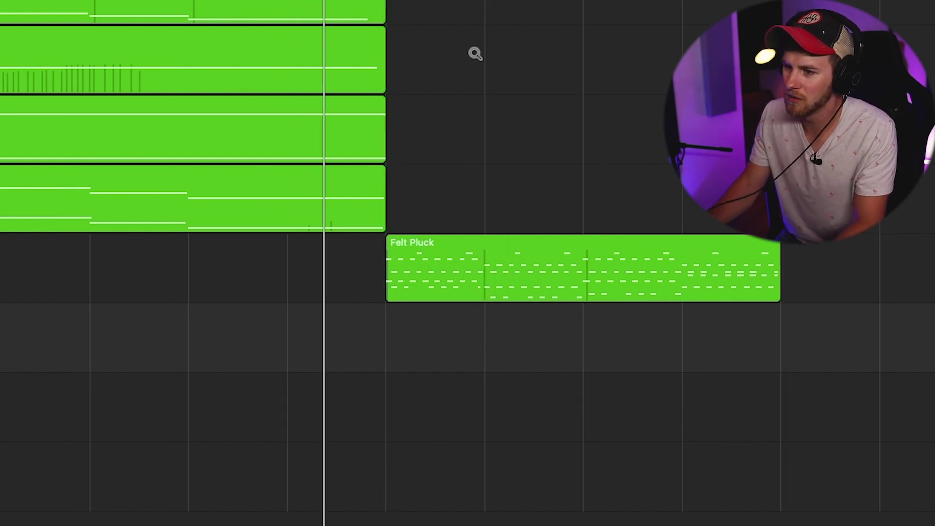
left_click(499, 248)
key("super+r")
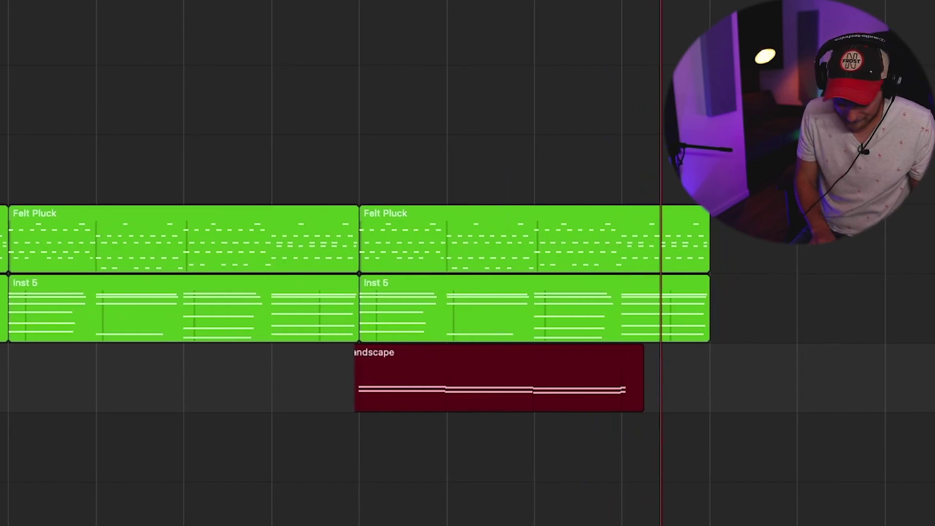
Stop recording the Landscape part and load the Breathing Subs snapshot using the Pad, Particles and Motion filters
key("space")
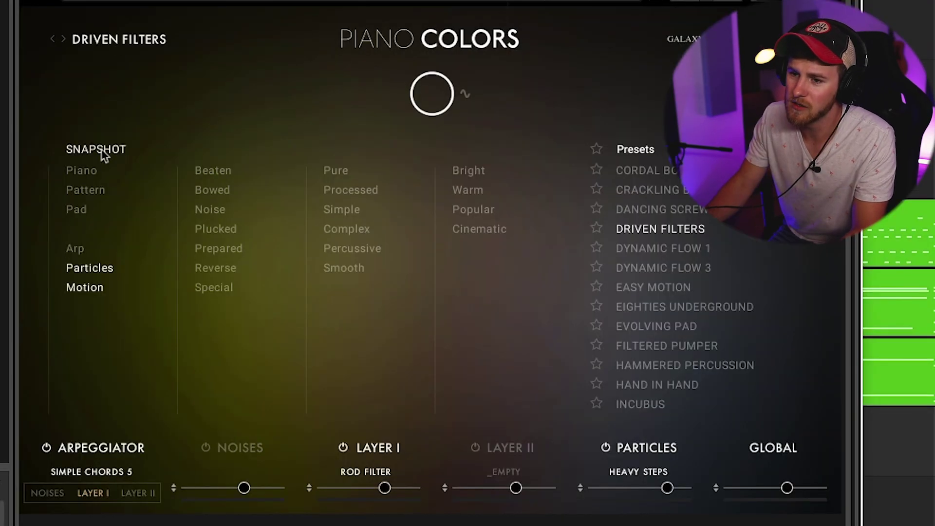
left_click(74, 212)
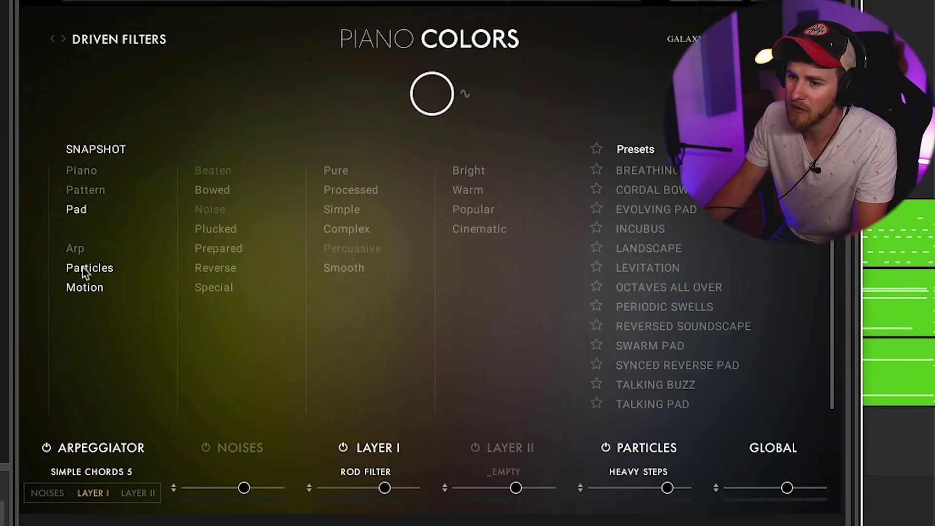
left_click(664, 173)
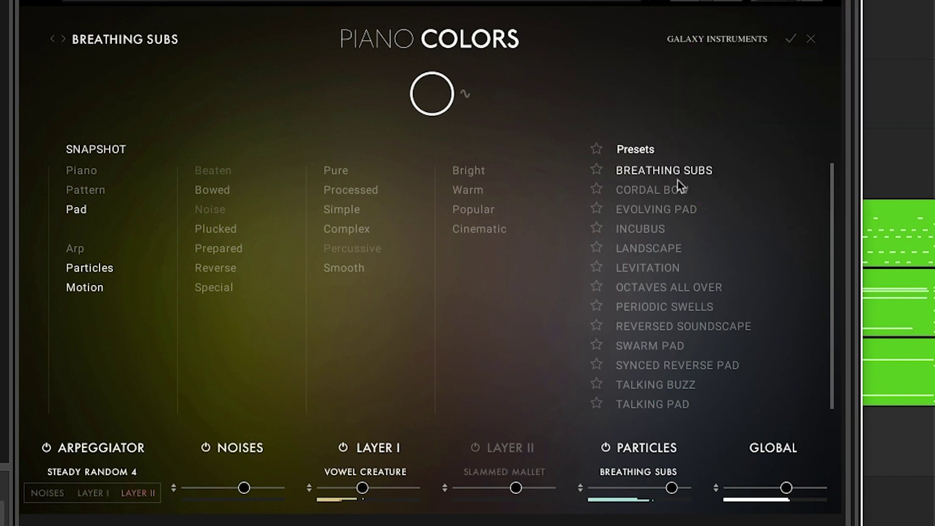